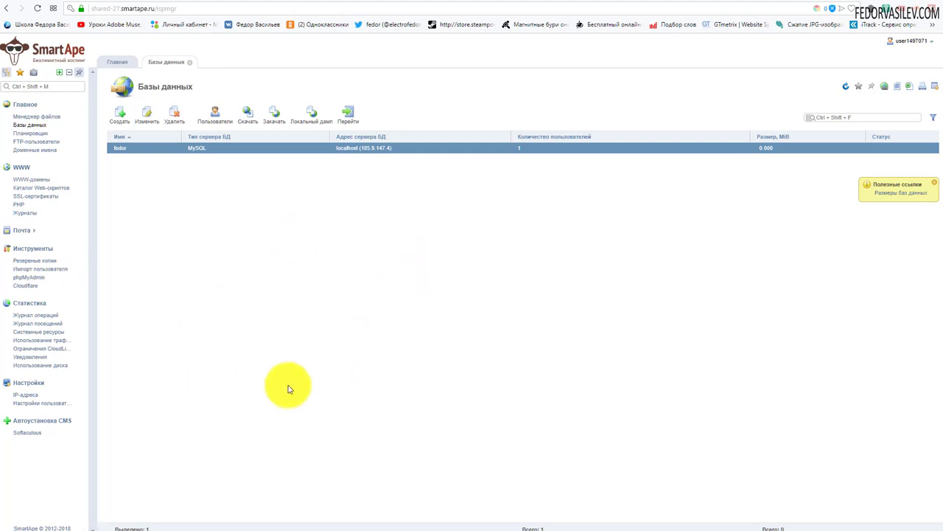
# In the file manager, open www and the site's folder to confirm it is empty.
pyautogui.click(359, 111)
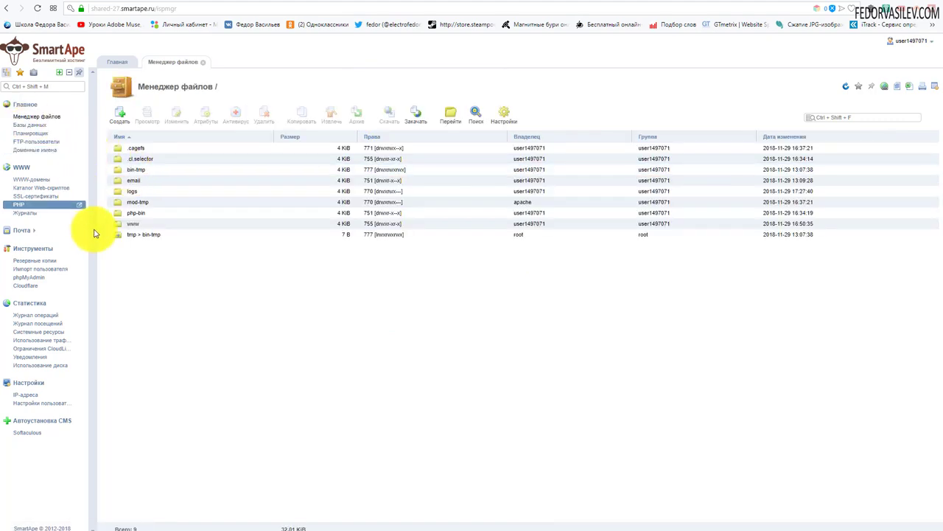
pyautogui.doubleClick(119, 225)
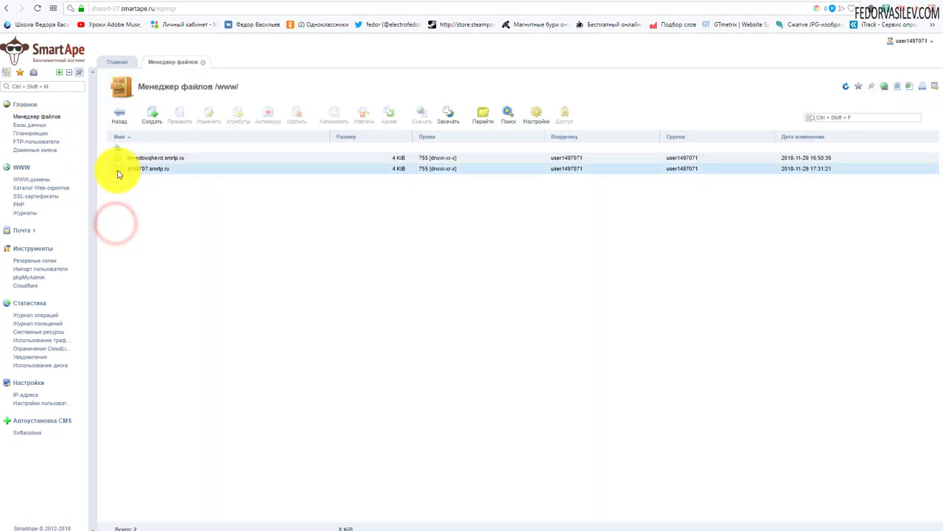
pyautogui.doubleClick(123, 170)
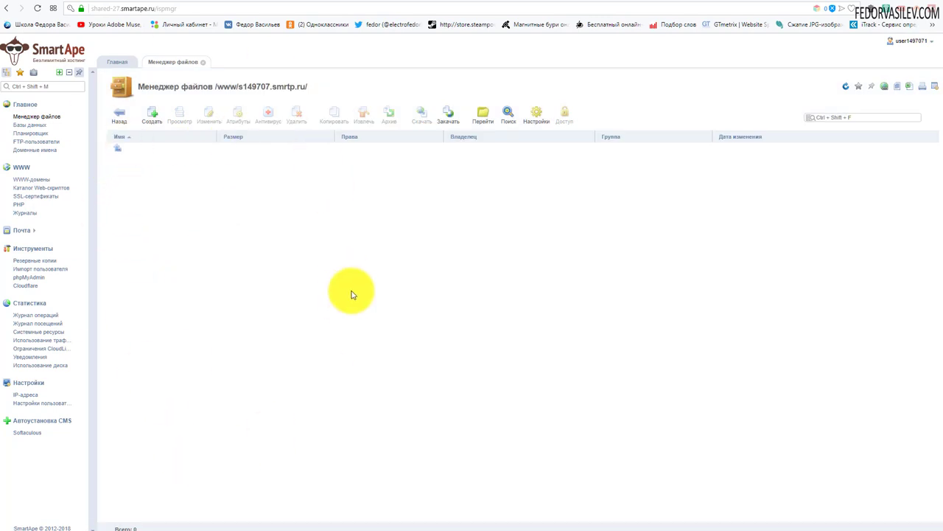
# Select the site's database and open it in phpMyAdmin to check that it has no tables.
pyautogui.click(48, 127)
pyautogui.click(120, 148)
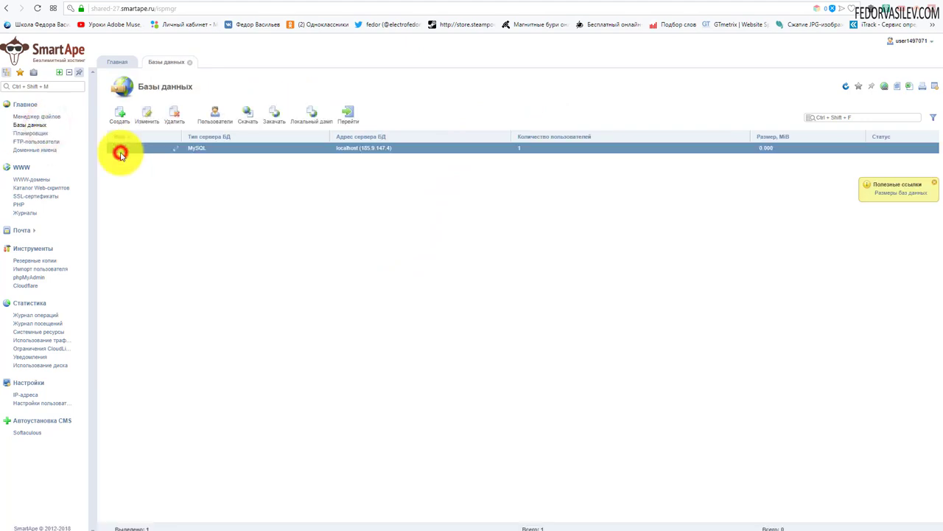
pyautogui.click(344, 112)
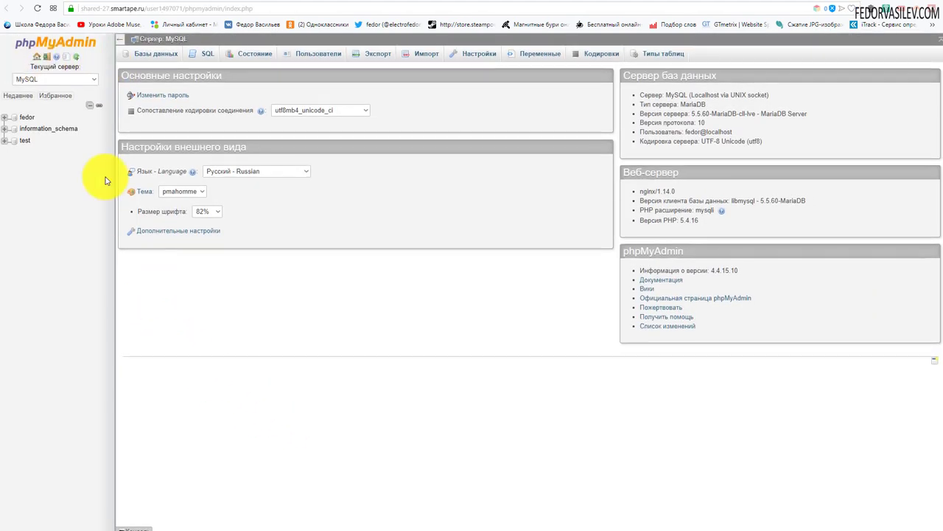
pyautogui.click(27, 120)
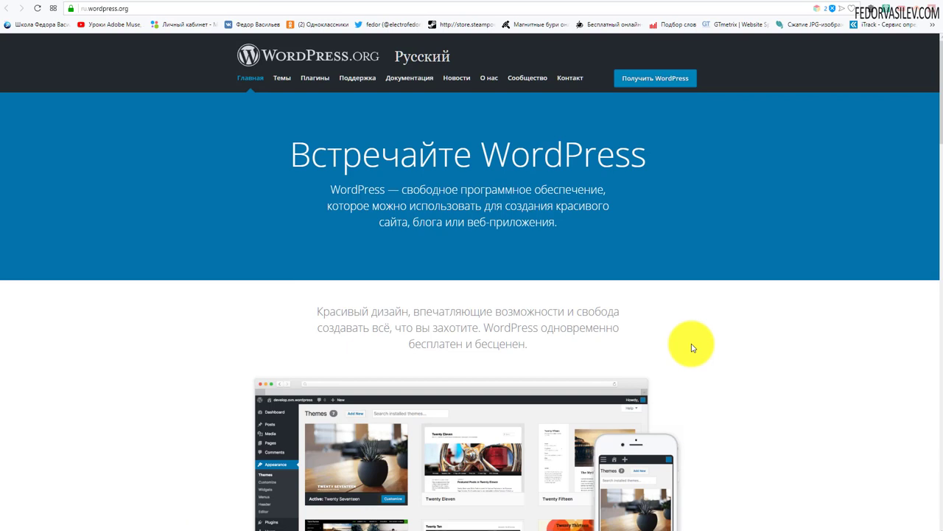
# Go to the WordPress 4.9.8 download page on ru.wordpress.org.
pyautogui.click(640, 83)
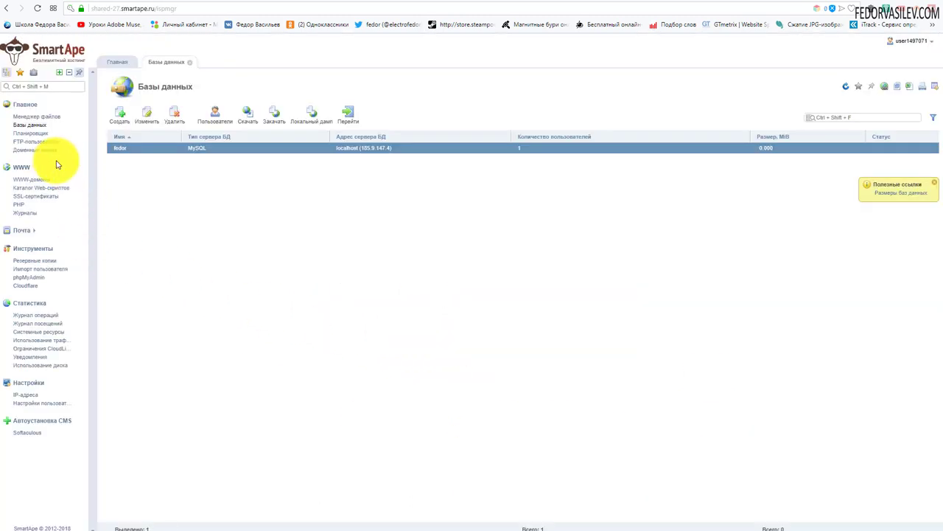
# Navigate to the empty site folder under www and start a file upload there.
pyautogui.click(33, 118)
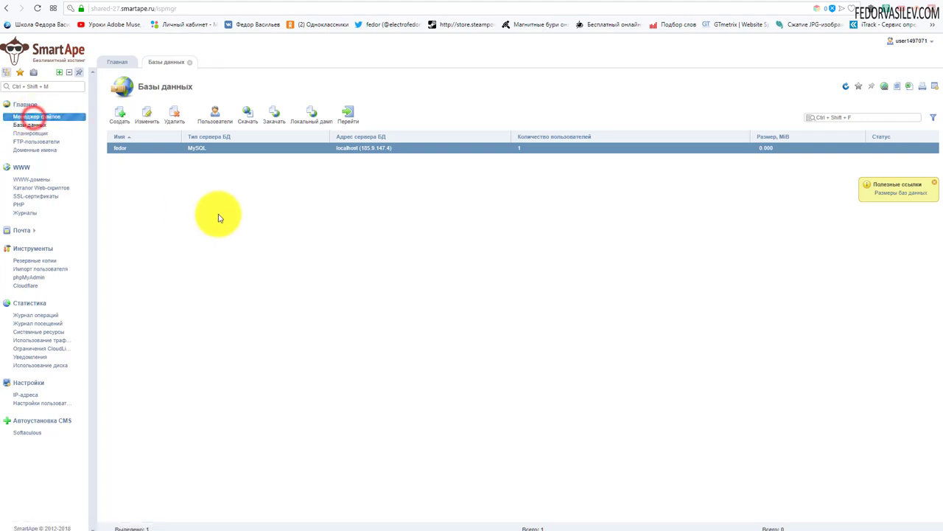
pyautogui.click(134, 222)
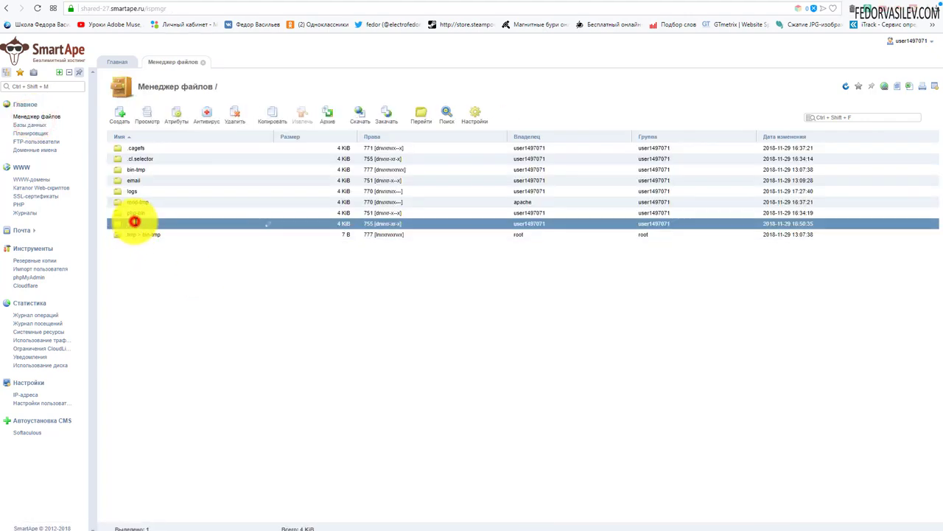
pyautogui.doubleClick(114, 225)
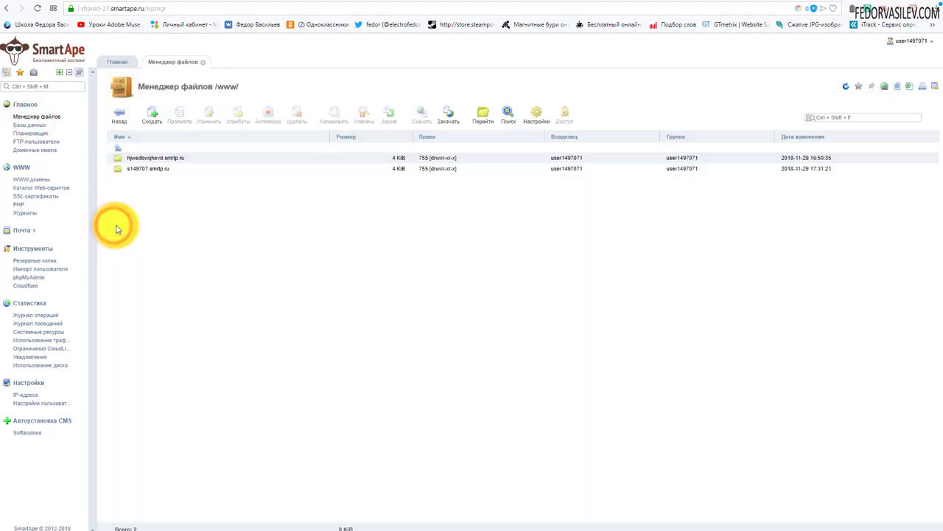
pyautogui.doubleClick(121, 168)
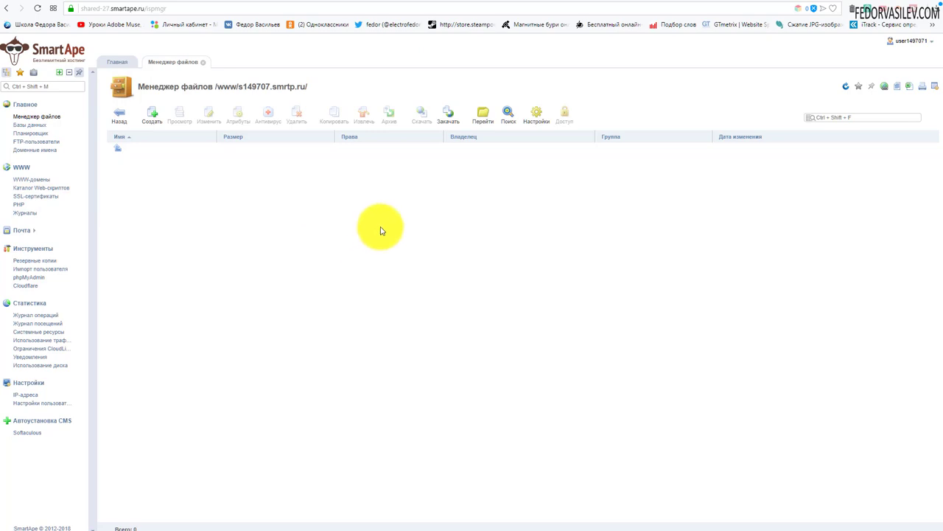
pyautogui.click(448, 117)
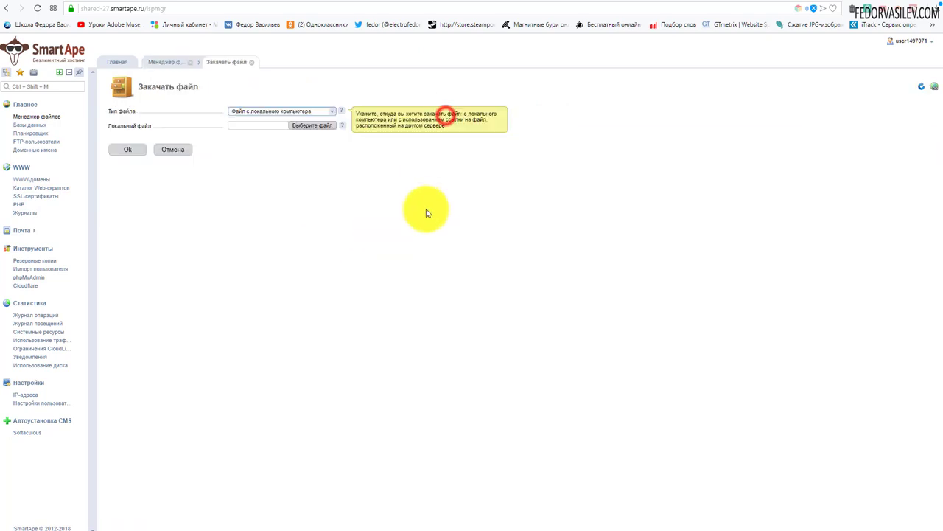
# Upload wordpress-4.9.8-ru_RU.zip (9.65 MiB) from the computer into the site folder.
pyautogui.click(302, 127)
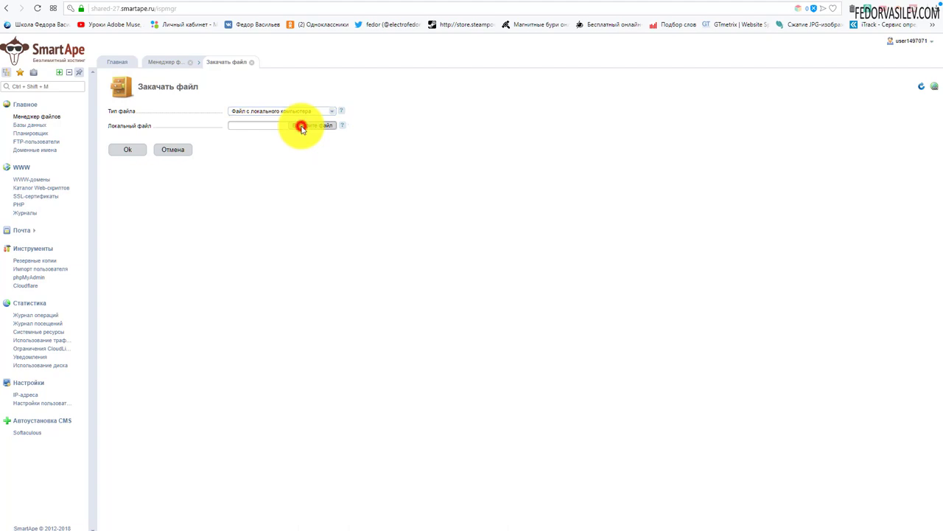
pyautogui.click(112, 47)
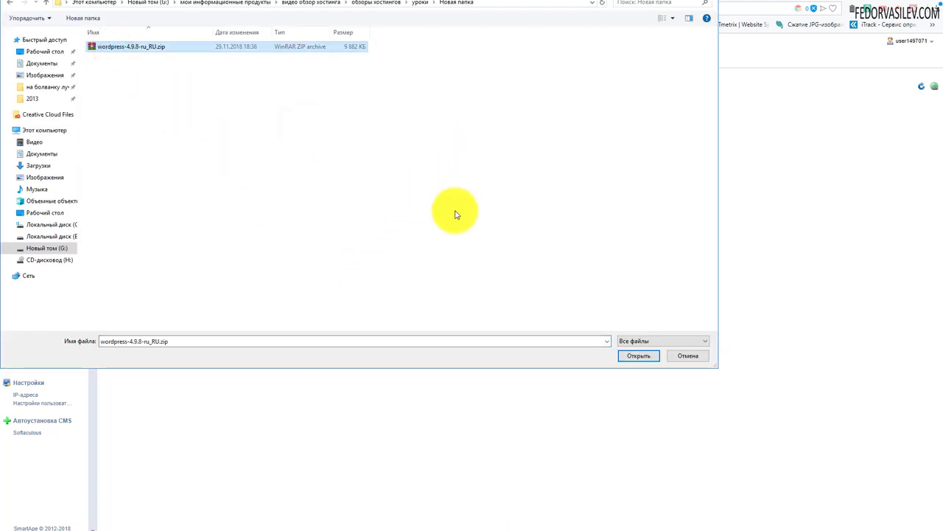
pyautogui.click(634, 358)
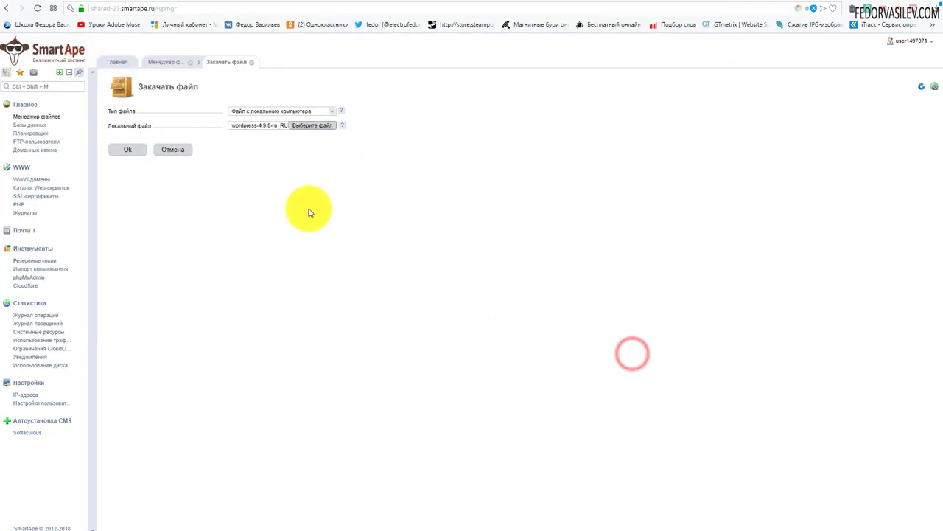
pyautogui.click(123, 151)
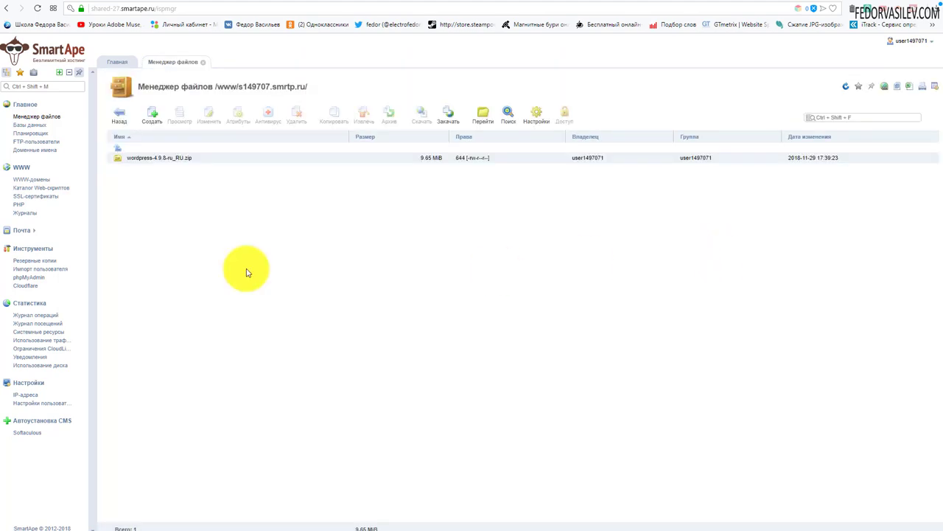
# Extract the WordPress zip archive into the site folder.
pyautogui.click(130, 158)
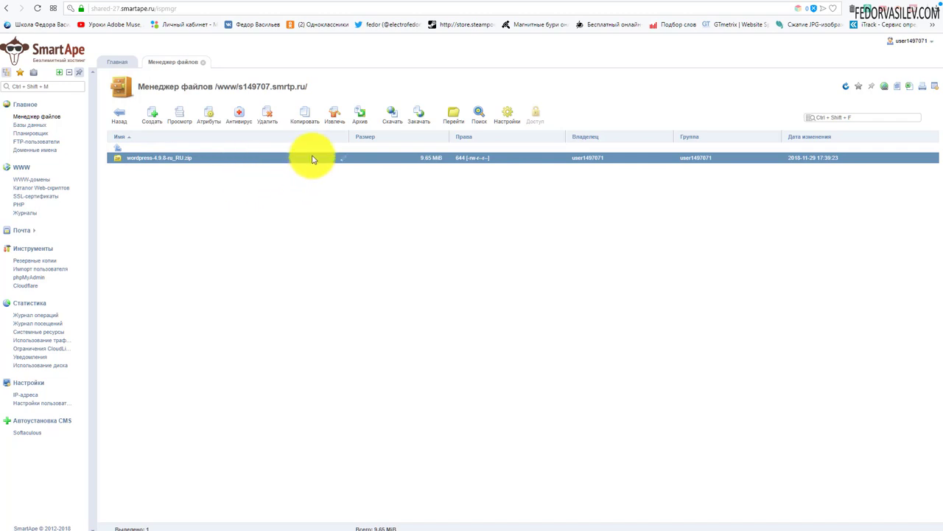
pyautogui.click(334, 115)
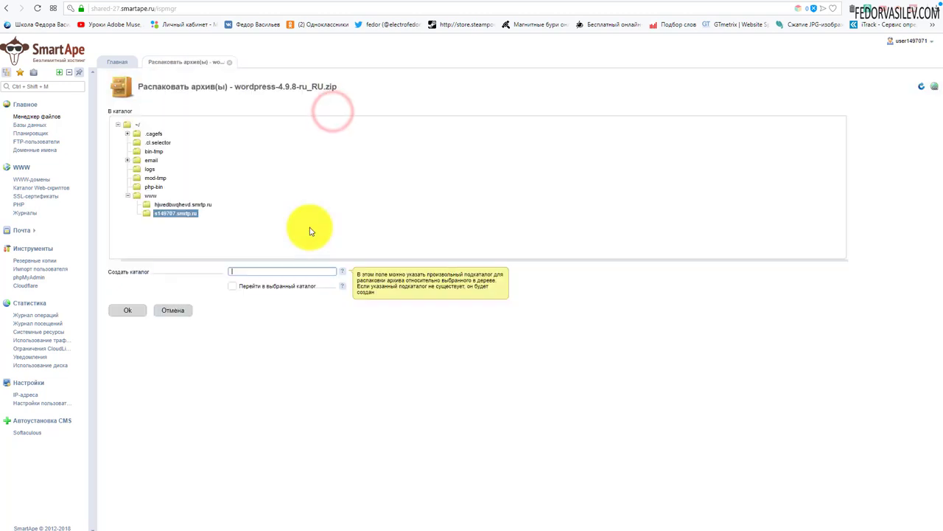
pyautogui.click(128, 310)
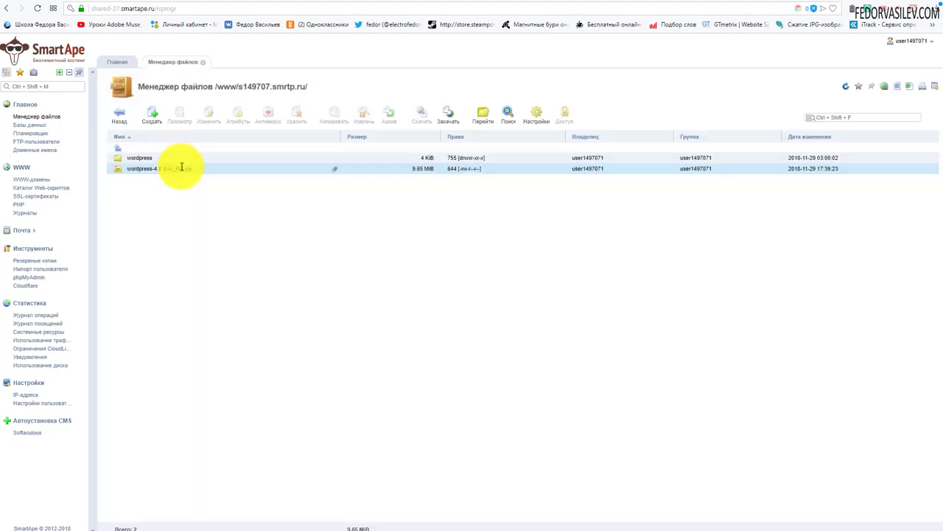
# Delete the zip archive, leaving only the wordpress folder selected.
pyautogui.click(181, 167)
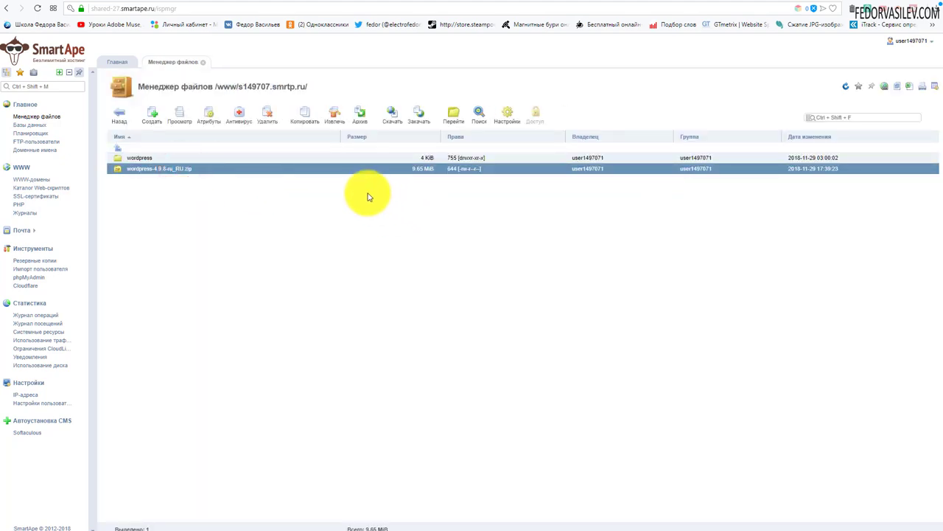
pyautogui.click(266, 116)
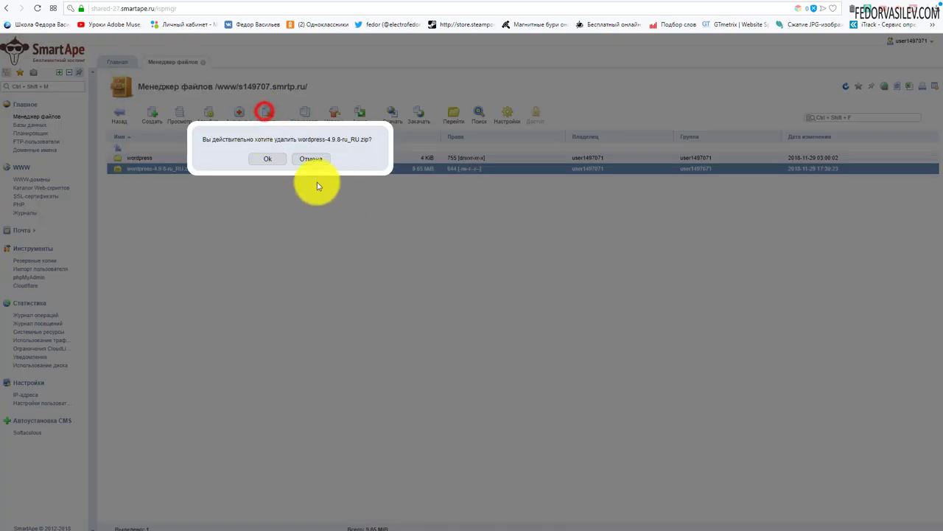
pyautogui.click(277, 157)
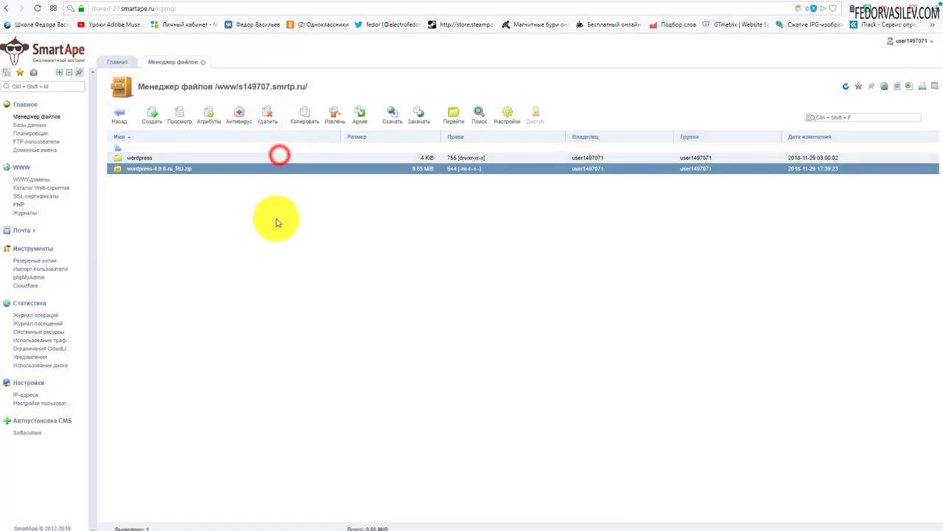
pyautogui.click(130, 159)
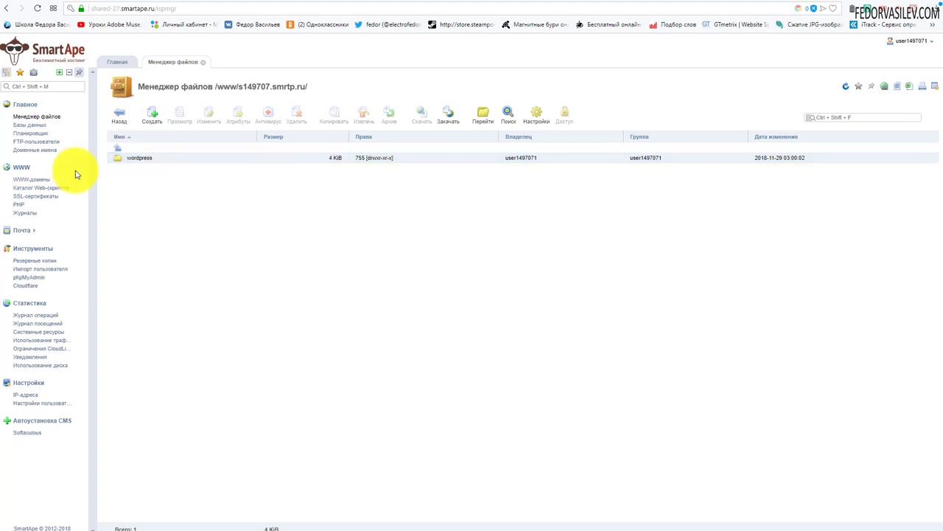
pyautogui.click(121, 161)
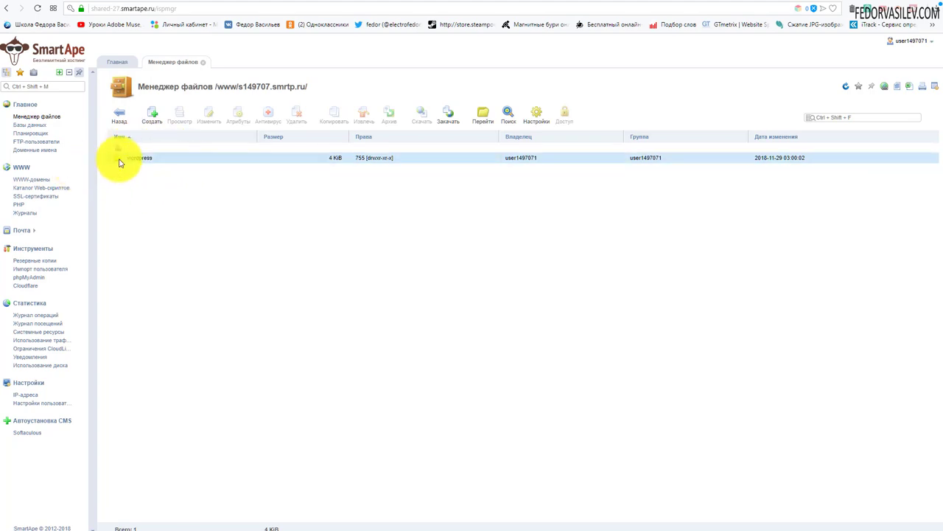
# Copy all 19 items, wp-admin through xmlrpc.php, from the wordpress folder up into the site root.
pyautogui.doubleClick(120, 161)
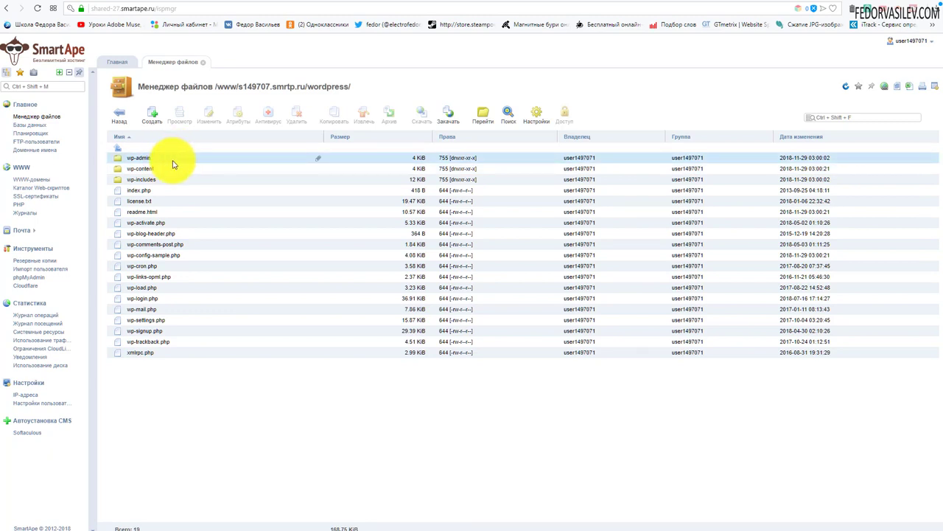
pyautogui.click(174, 159)
pyautogui.keyDown('shift'); pyautogui.click(177, 354); pyautogui.keyUp('shift')
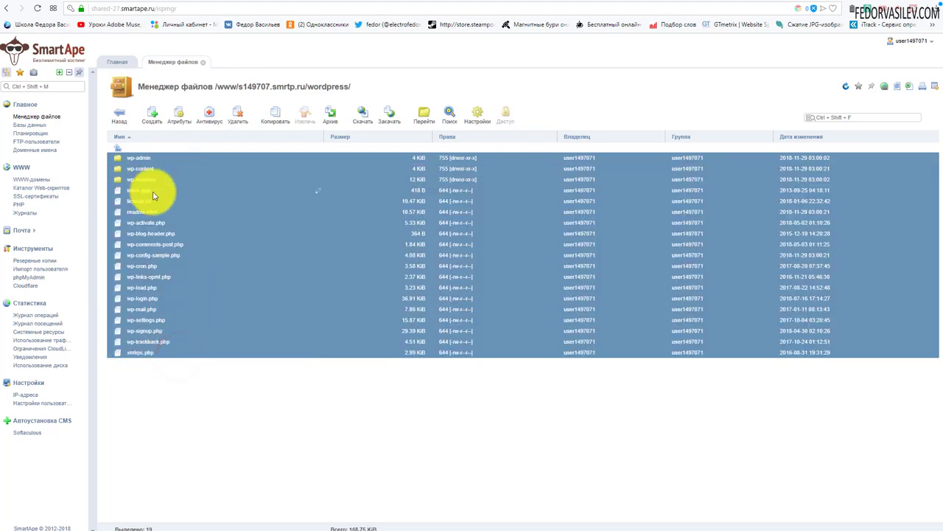
pyautogui.click(275, 114)
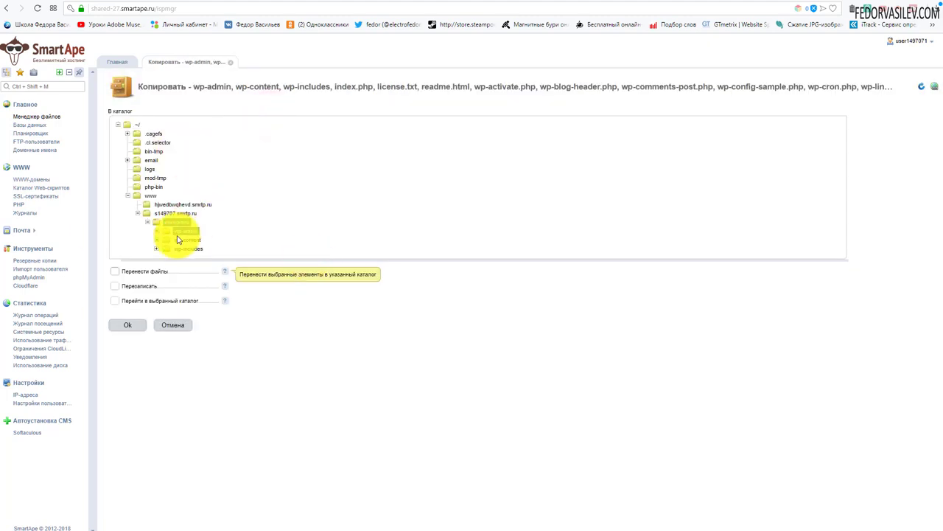
pyautogui.click(184, 214)
pyautogui.click(177, 221)
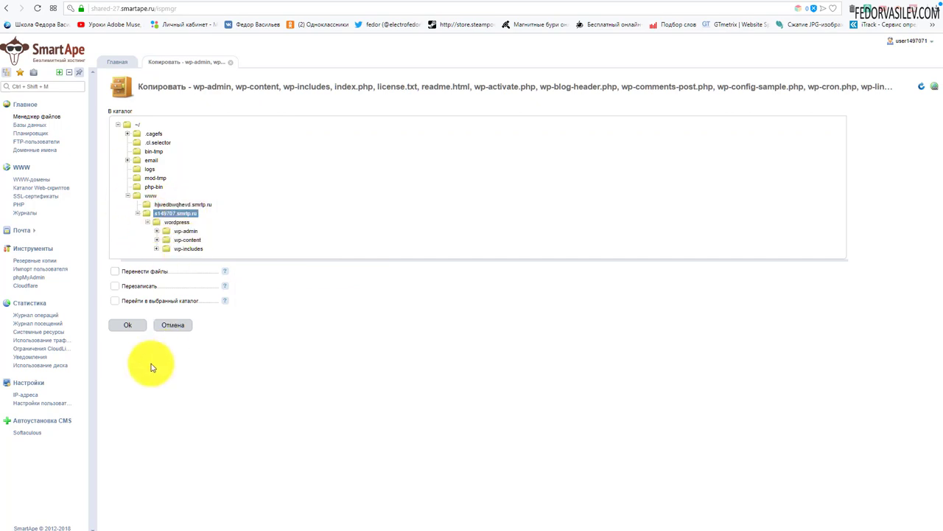
pyautogui.click(128, 324)
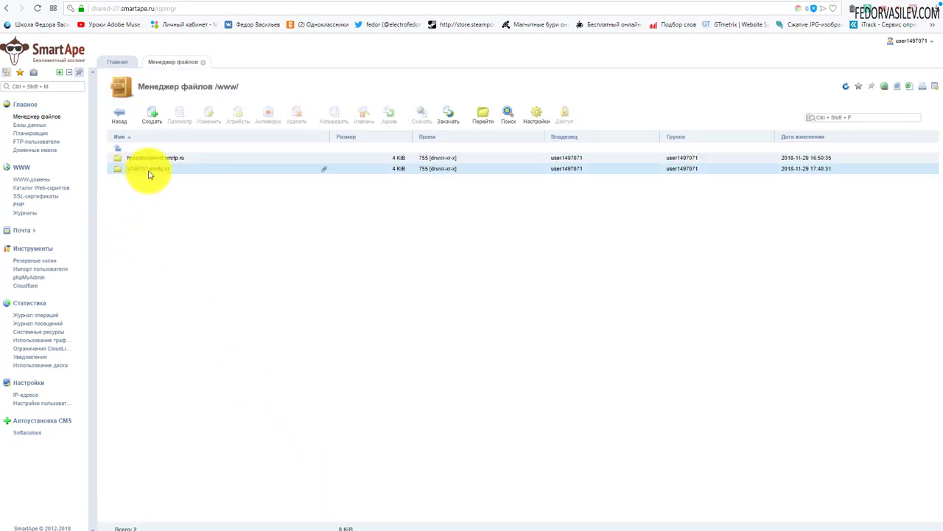
# In the site root, dismiss the stray popup and delete the leftover wordpress subfolder.
pyautogui.doubleClick(148, 169)
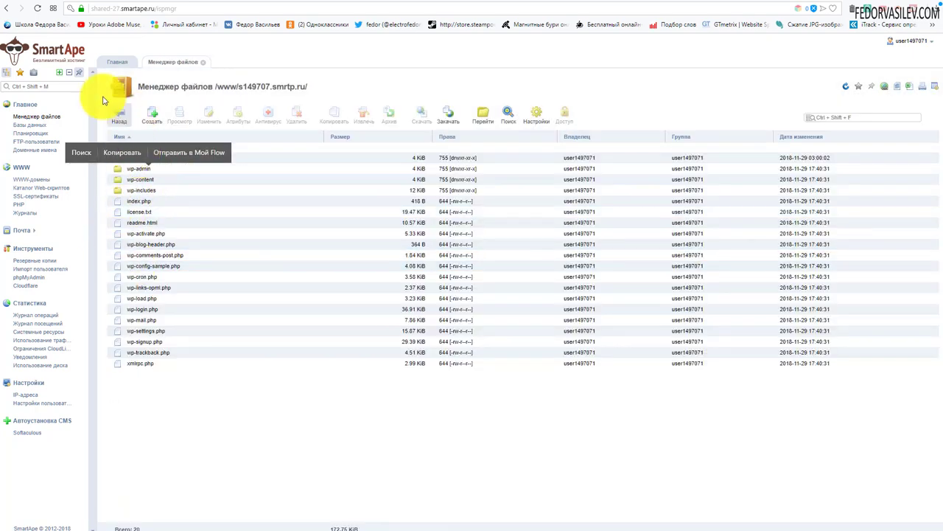
pyautogui.click(187, 398)
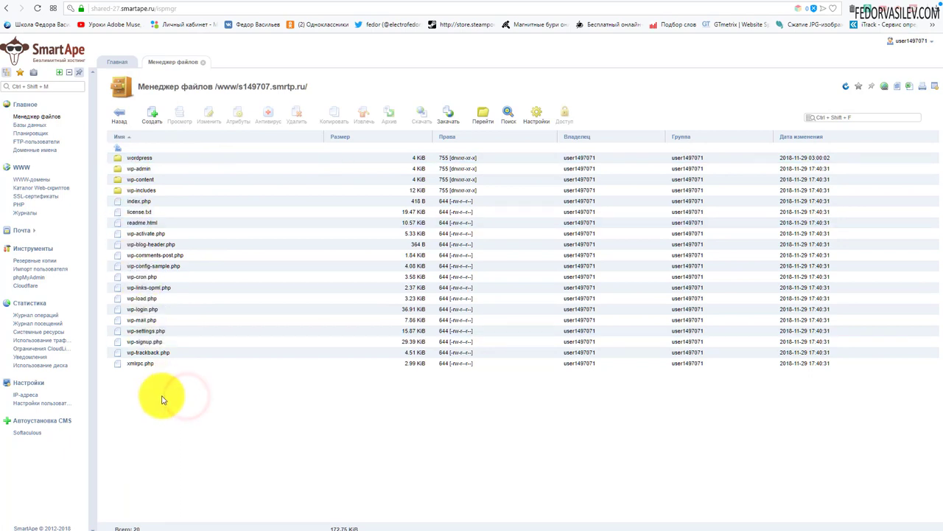
pyautogui.click(160, 160)
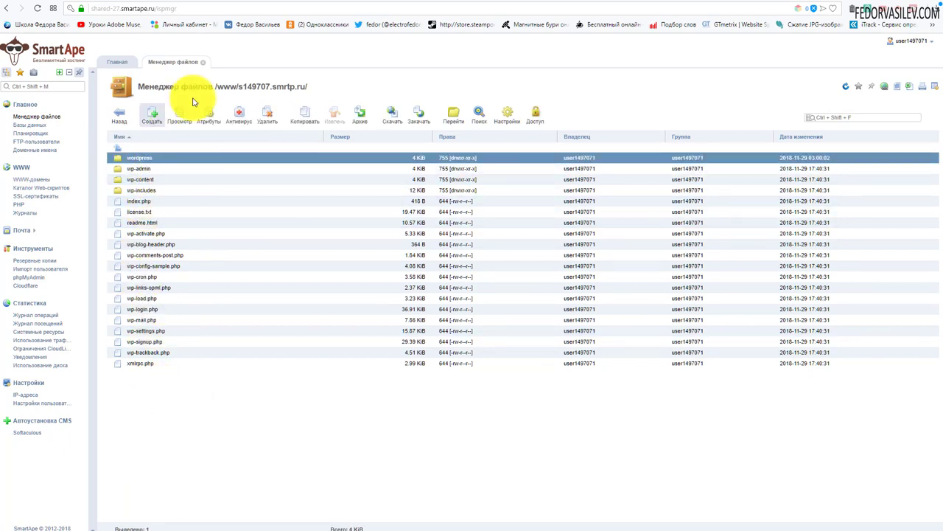
pyautogui.click(266, 114)
pyautogui.click(275, 162)
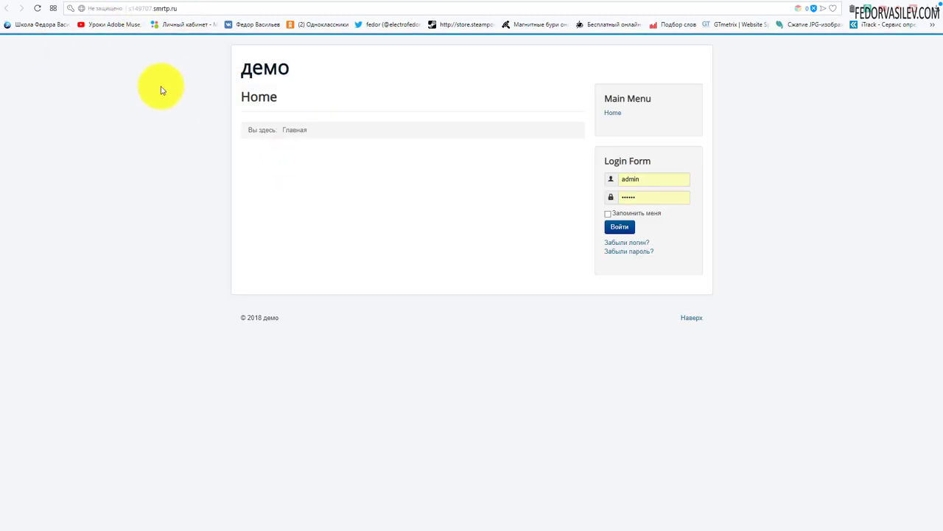
# Reload the site to launch the WordPress setup and continue past the welcome page.
pyautogui.click(33, 11)
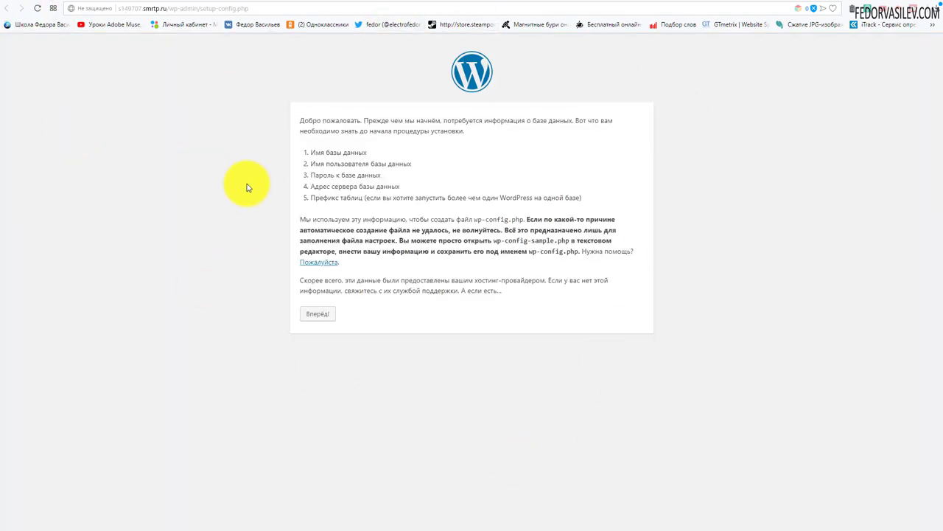
pyautogui.click(318, 314)
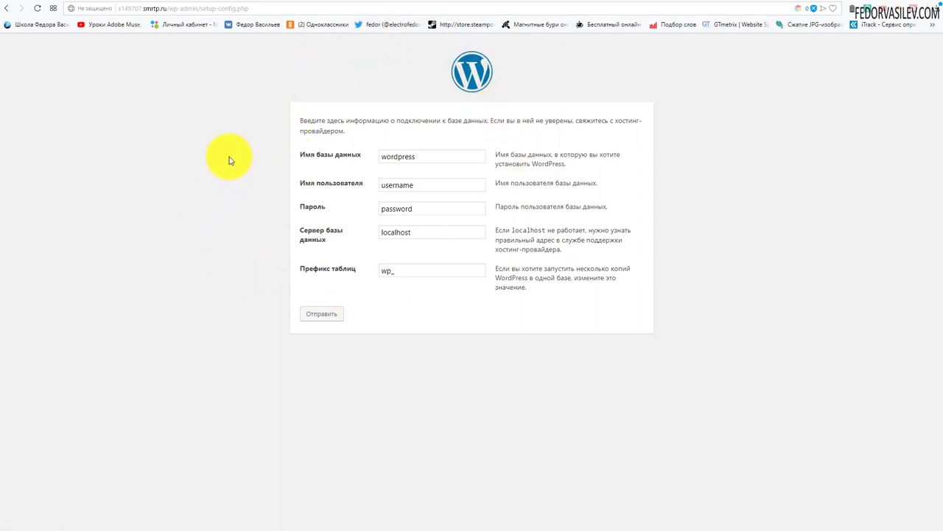
# Enter the site's database name, user and password, set table prefix re_, and submit.
pyautogui.moveTo(446, 159); pyautogui.dragTo(385, 157)
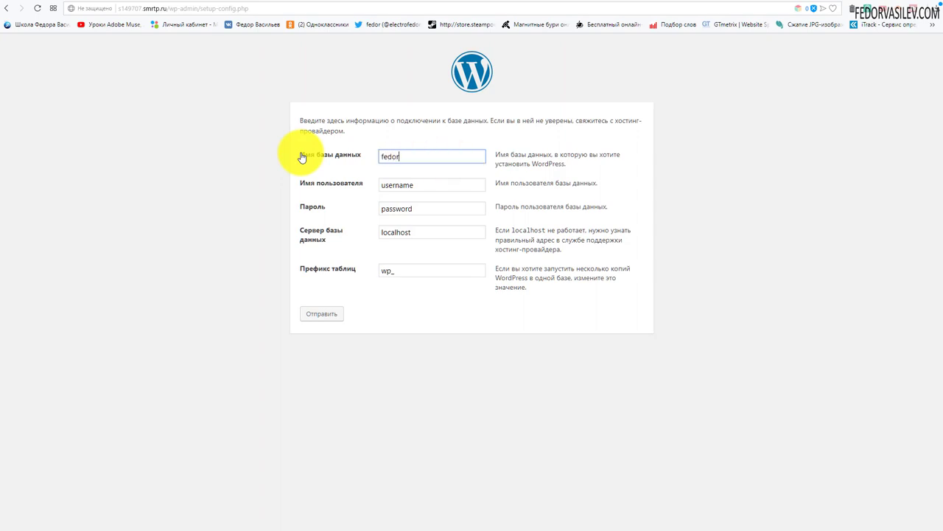
pyautogui.press('Tab')
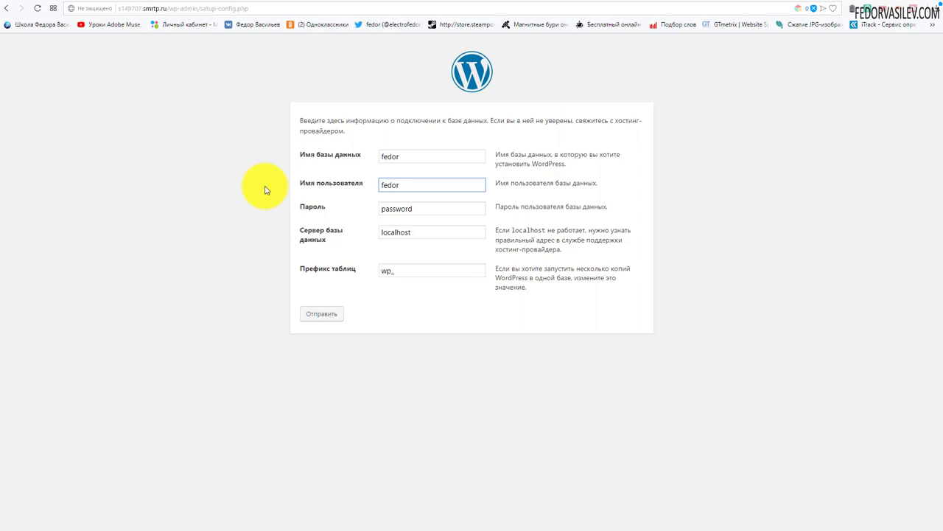
pyautogui.moveTo(427, 208); pyautogui.dragTo(332, 211)
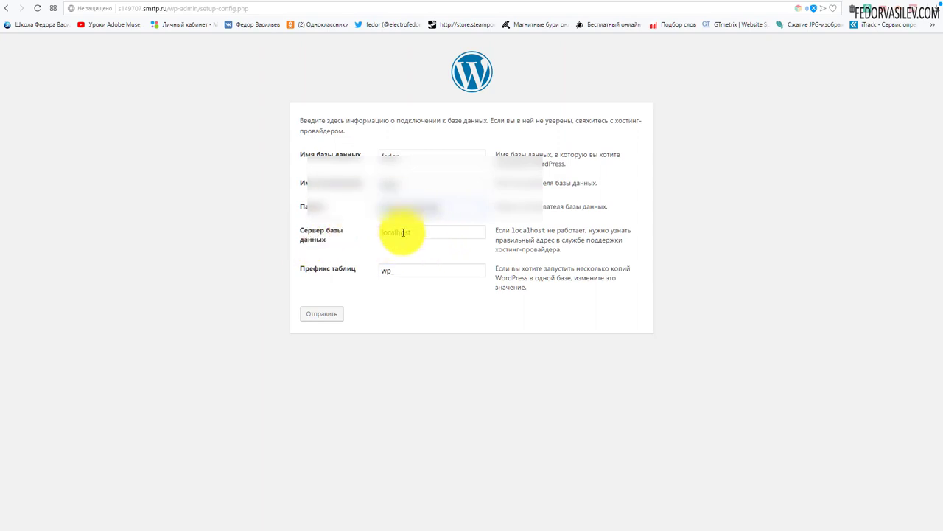
pyautogui.click(391, 271)
pyautogui.write('r_')
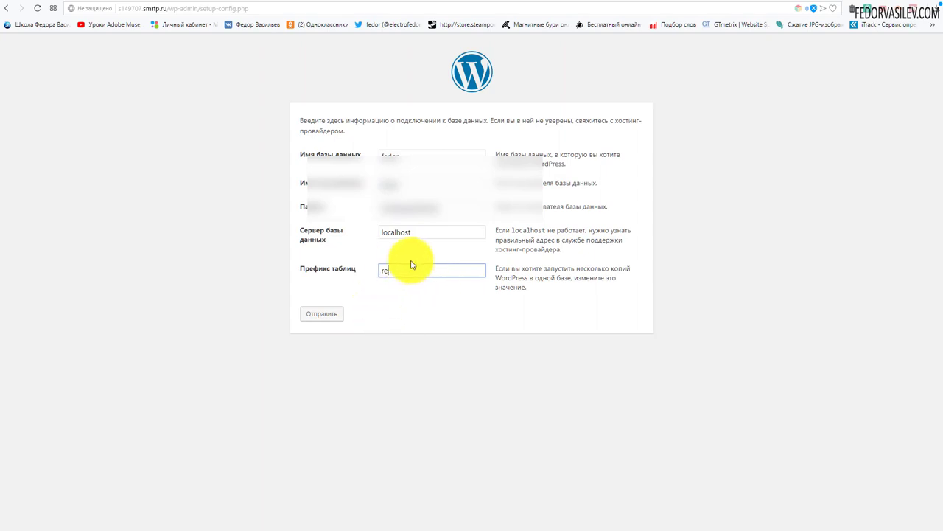
pyautogui.press('BackSpace')
pyautogui.press('BackSpace')
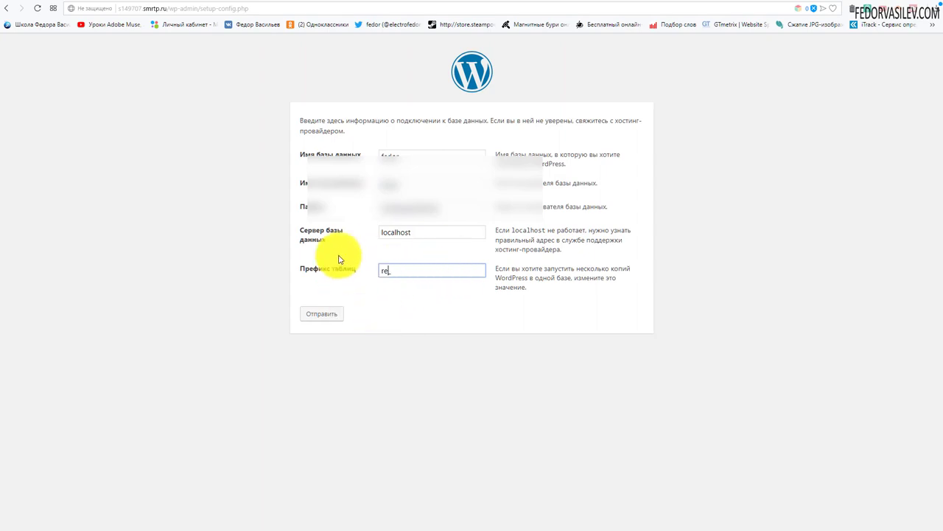
pyautogui.write('_')
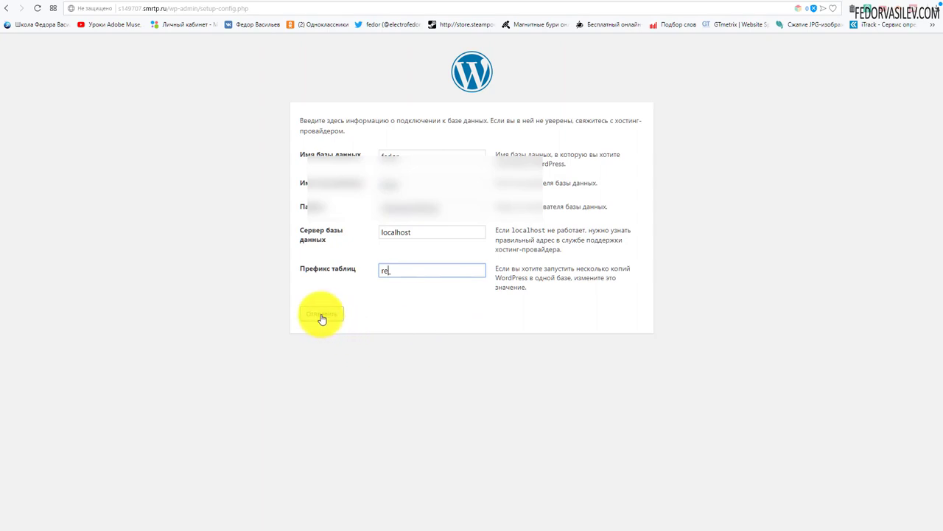
pyautogui.click(322, 314)
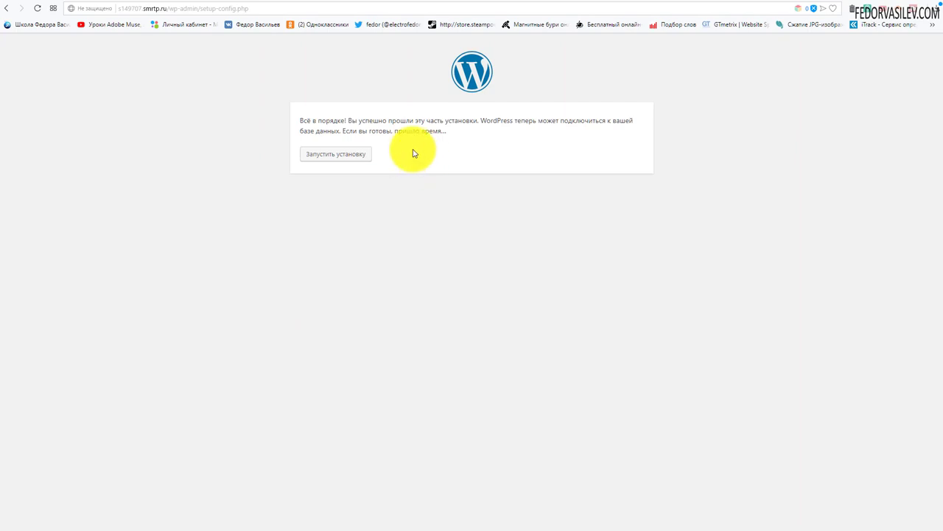
# Install WordPress with site title 'демо', a weak admin password allowed, and the saved admin e-mail.
pyautogui.click(334, 154)
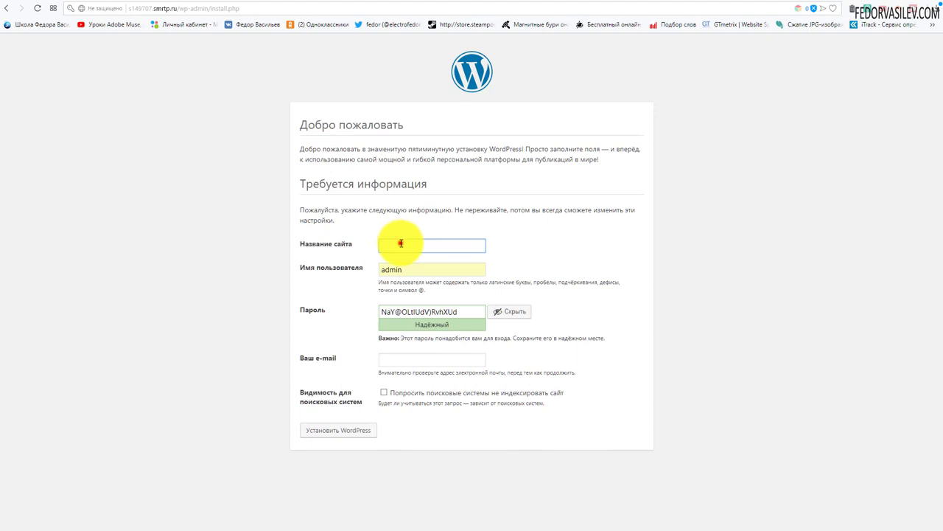
pyautogui.click(400, 243)
pyautogui.write('демо')
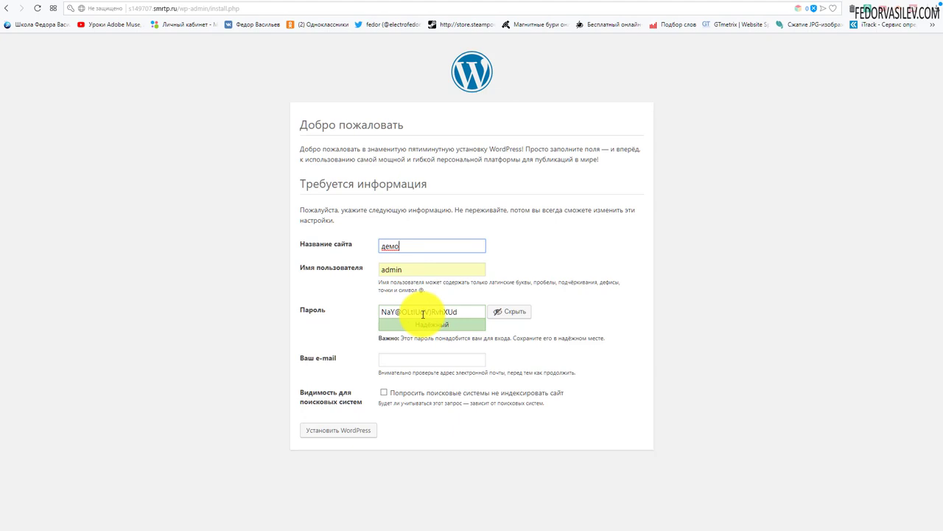
pyautogui.moveTo(467, 310); pyautogui.dragTo(294, 303)
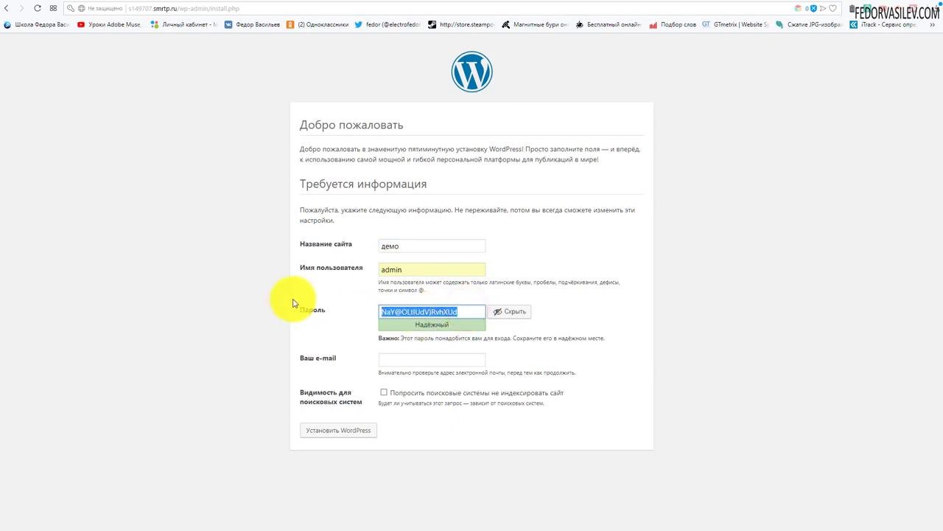
pyautogui.write('123456')
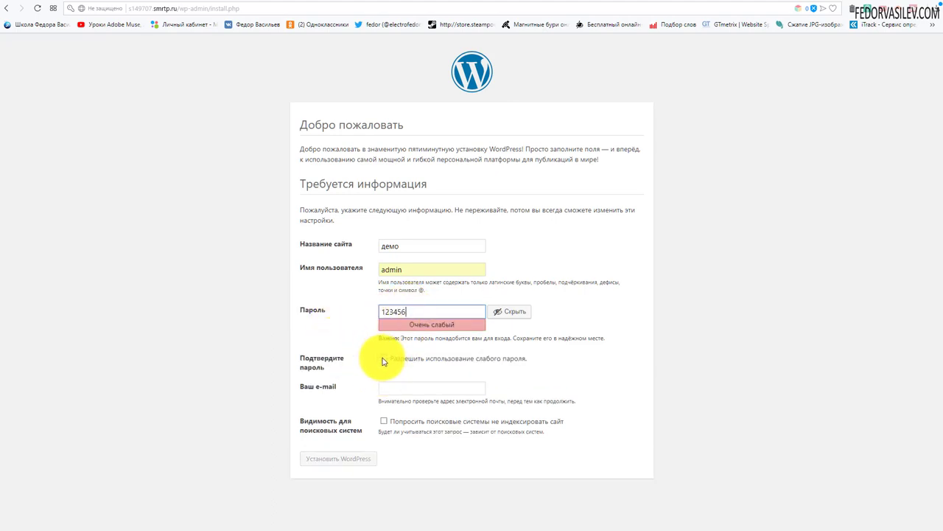
pyautogui.click(383, 359)
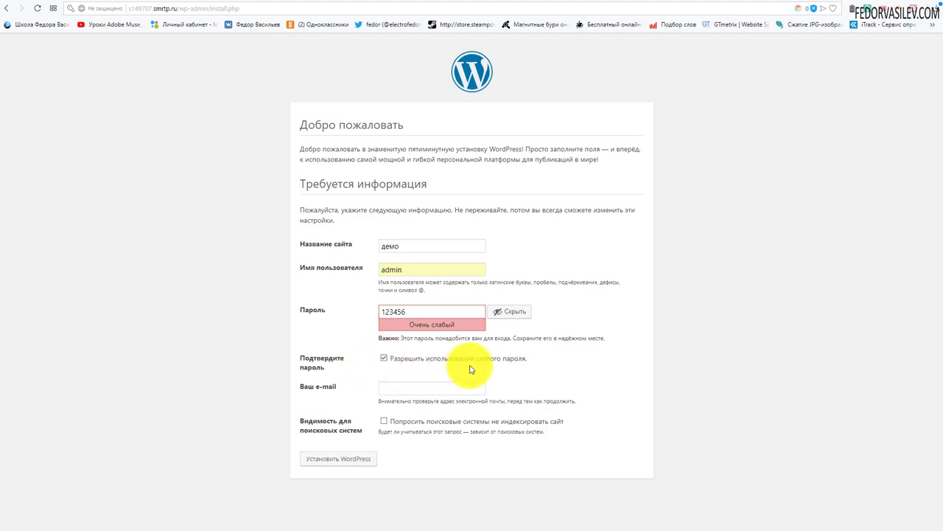
pyautogui.click(432, 388)
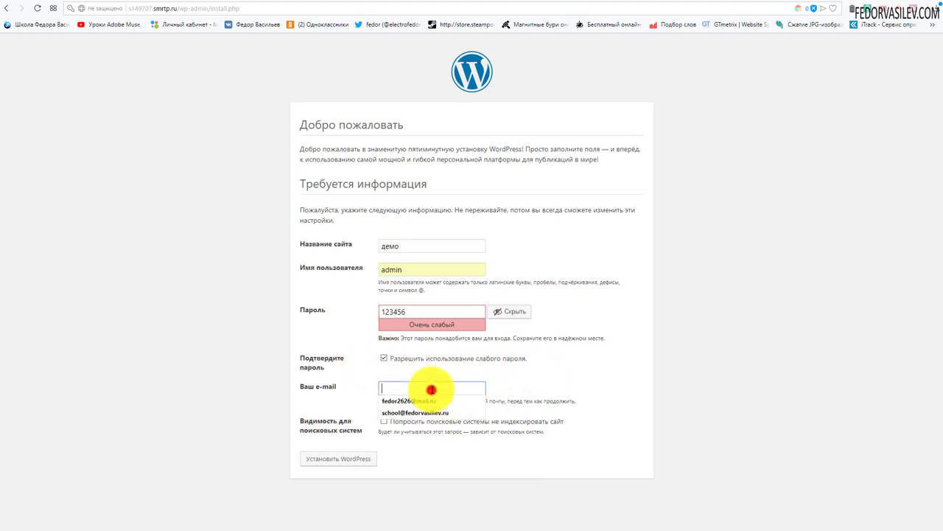
pyautogui.click(428, 401)
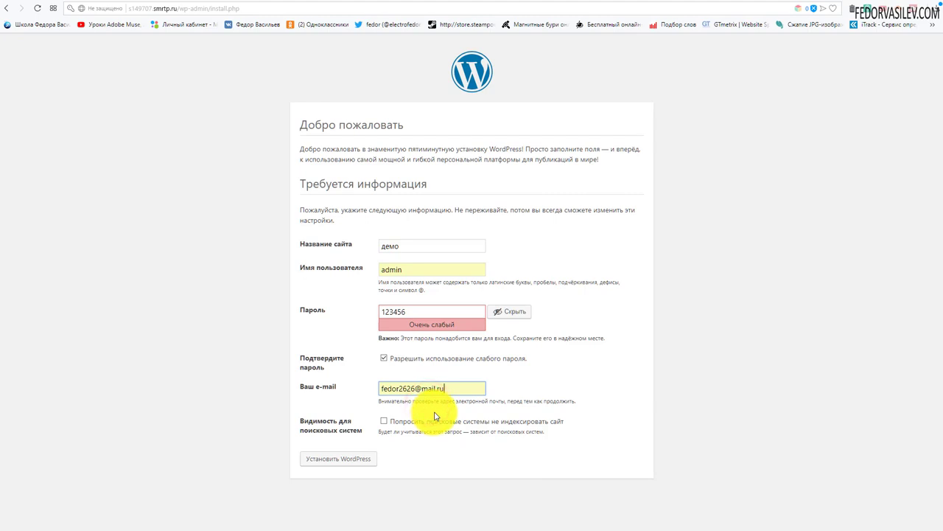
pyautogui.click(328, 460)
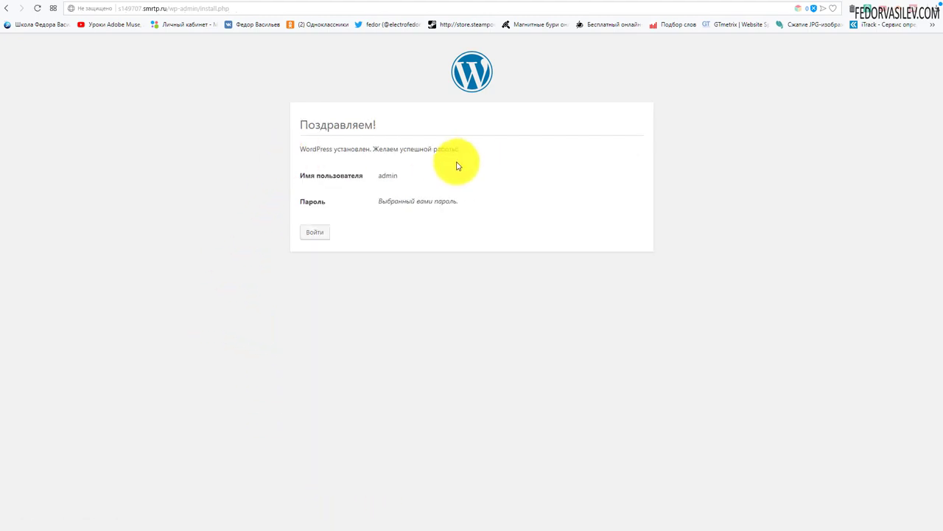
# Log in to the WordPress dashboard as admin with 'Remember me' checked.
pyautogui.click(317, 231)
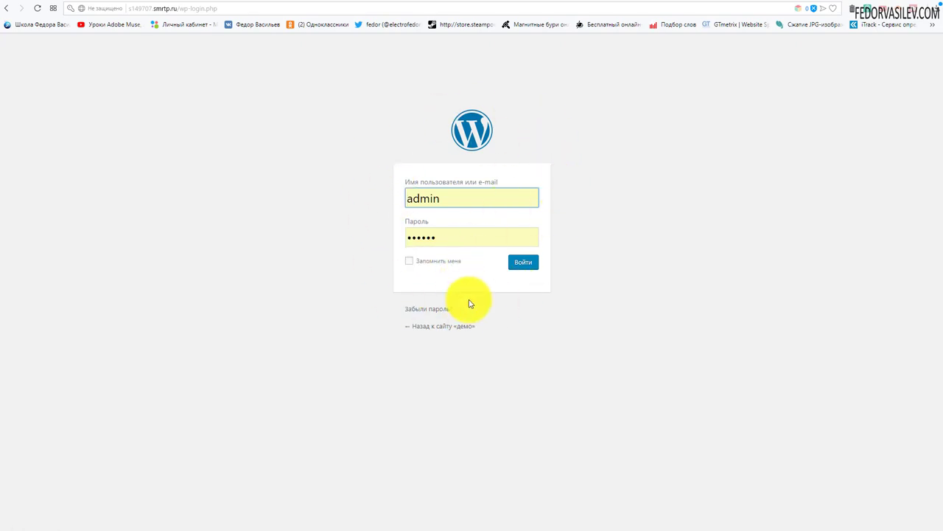
pyautogui.click(410, 261)
pyautogui.click(522, 263)
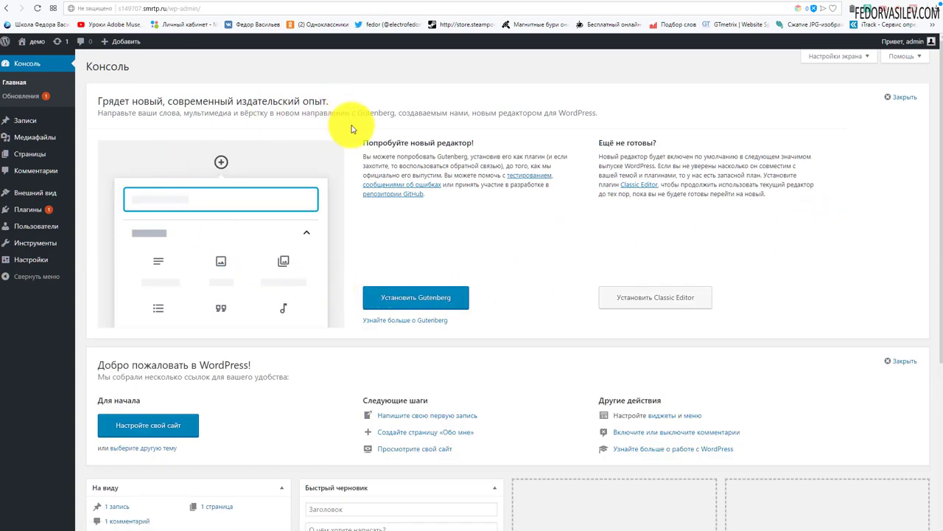
pyautogui.scroll(-5, 501, 183)
pyautogui.scroll(5, 501, 183)
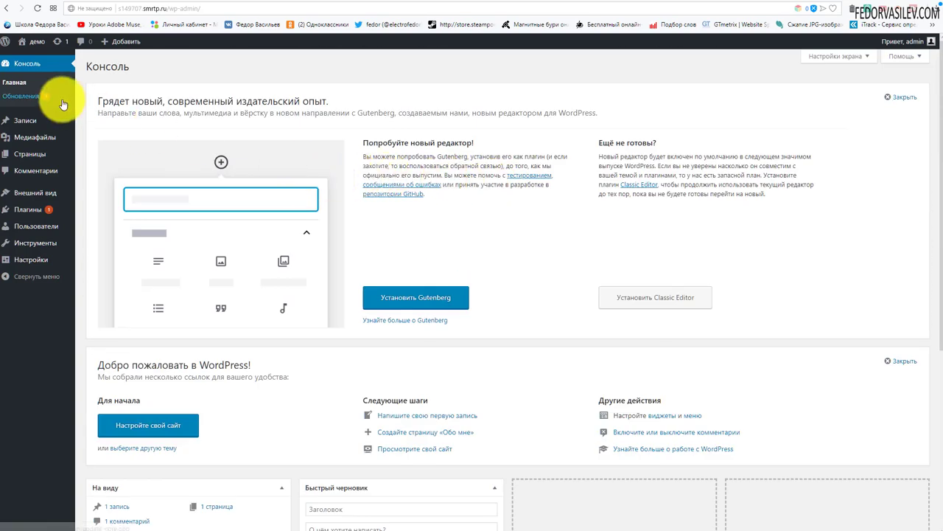
# Visit the live ДЕМО site and browse its front page with the 'Привет, мир!' post.
pyautogui.click(37, 42)
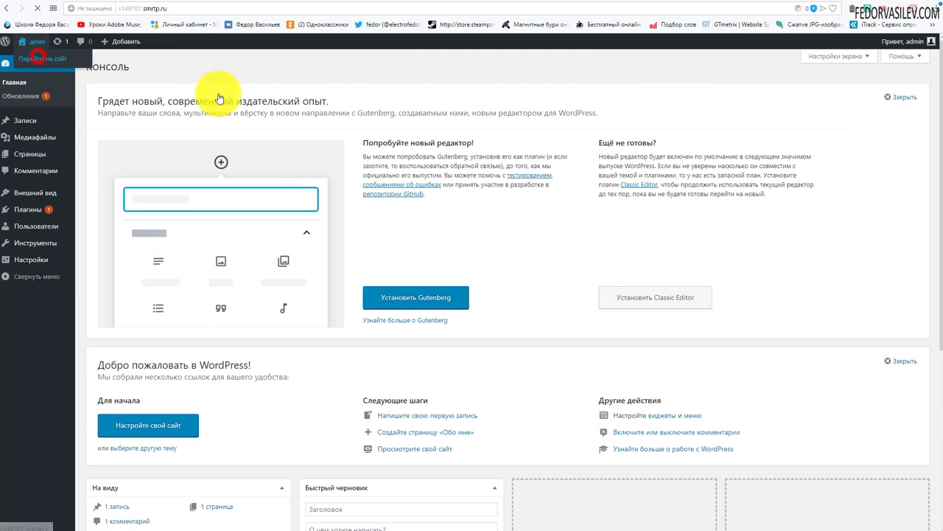
pyautogui.scroll(-4, 271, 212)
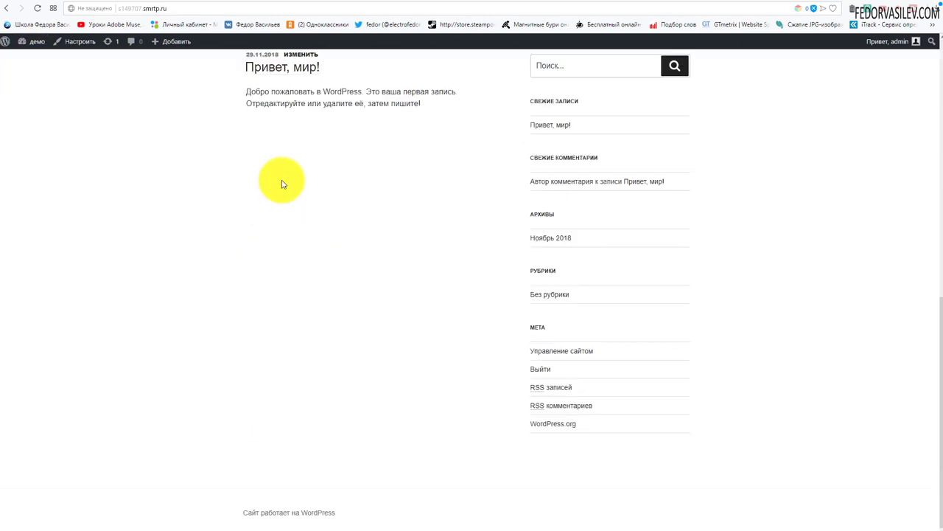
pyautogui.scroll(5, 282, 184)
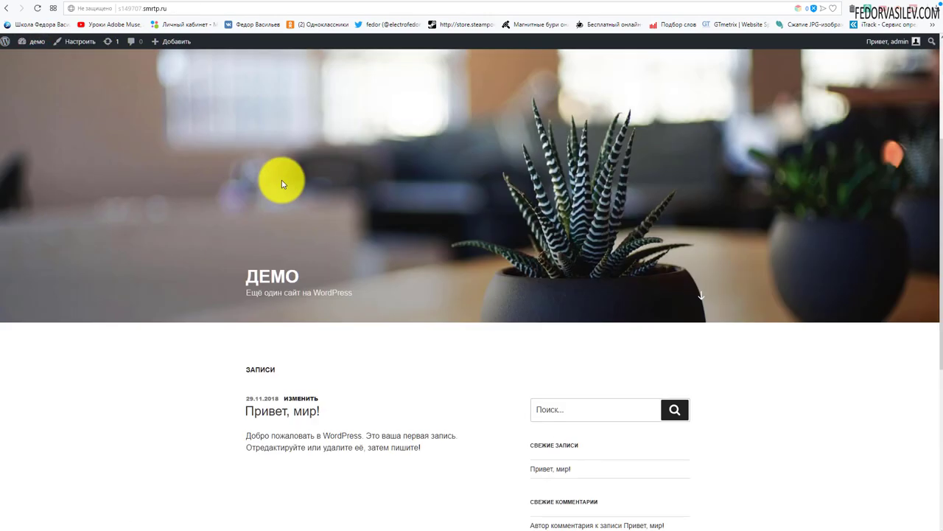
pyautogui.scroll(3, 282, 180)
pyautogui.scroll(-8, 281, 180)
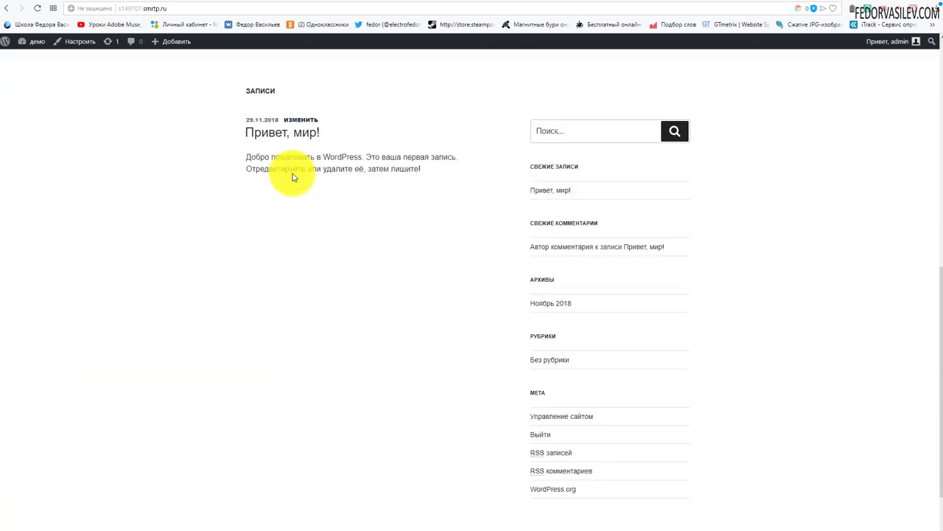